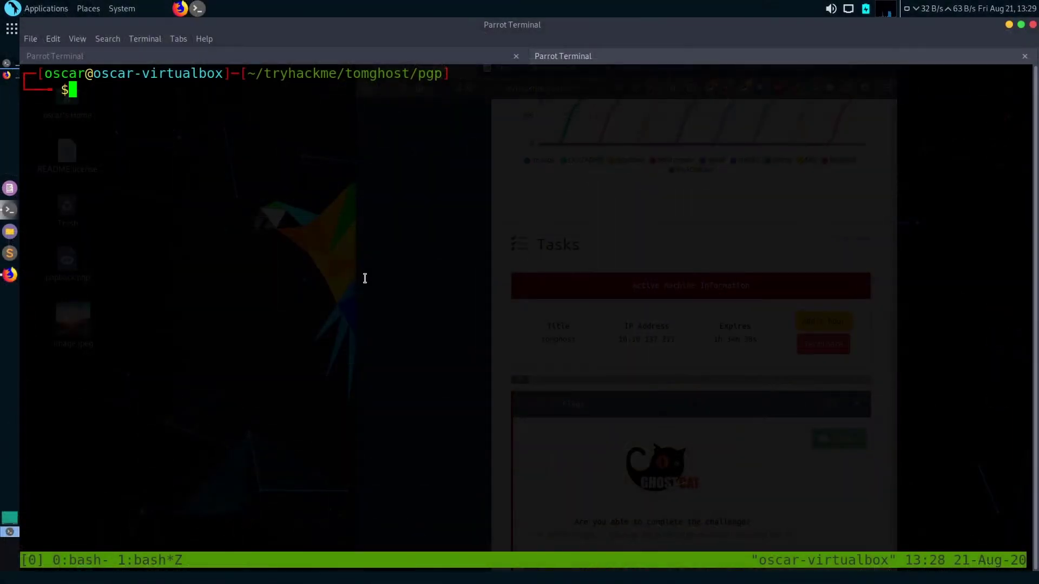
pyautogui.write('ls')
pyautogui.press('Return')
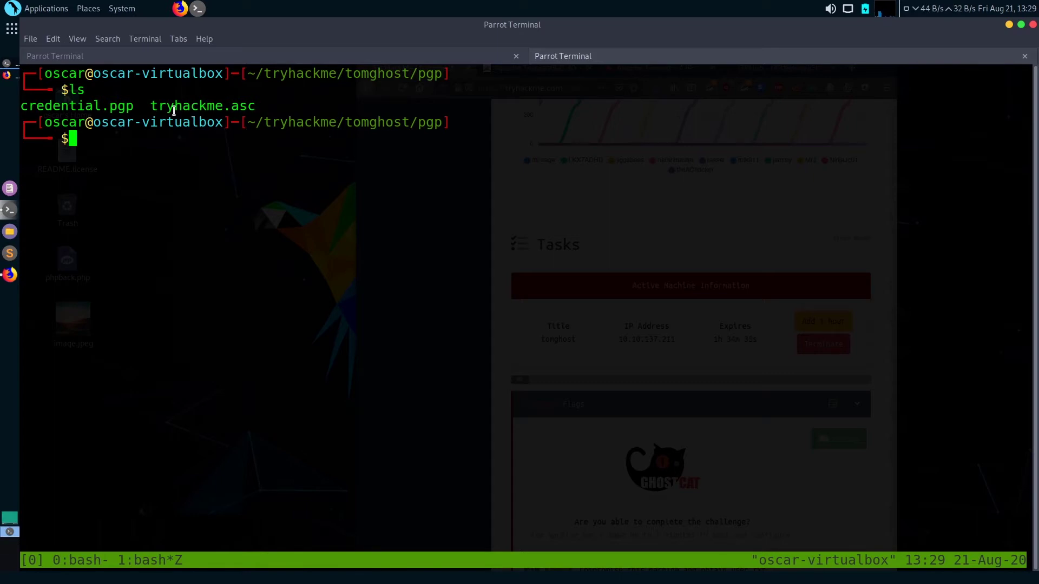
pyautogui.moveTo(135, 107); pyautogui.dragTo(33, 105)
pyautogui.click(37, 105)
pyautogui.moveTo(259, 106); pyautogui.dragTo(228, 106)
pyautogui.click(242, 106)
pyautogui.moveTo(258, 106); pyautogui.dragTo(152, 107)
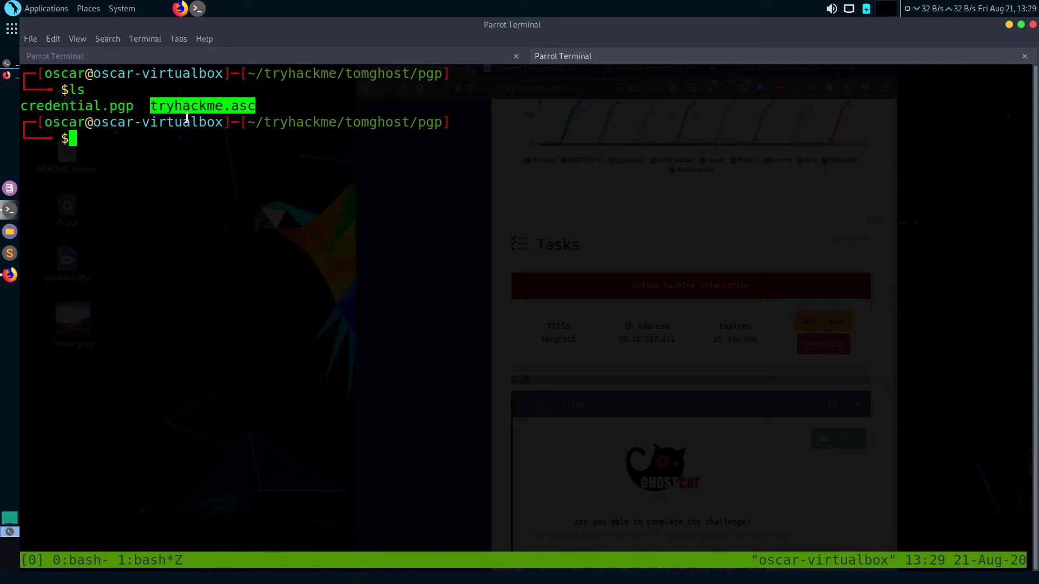
pyautogui.click(259, 106)
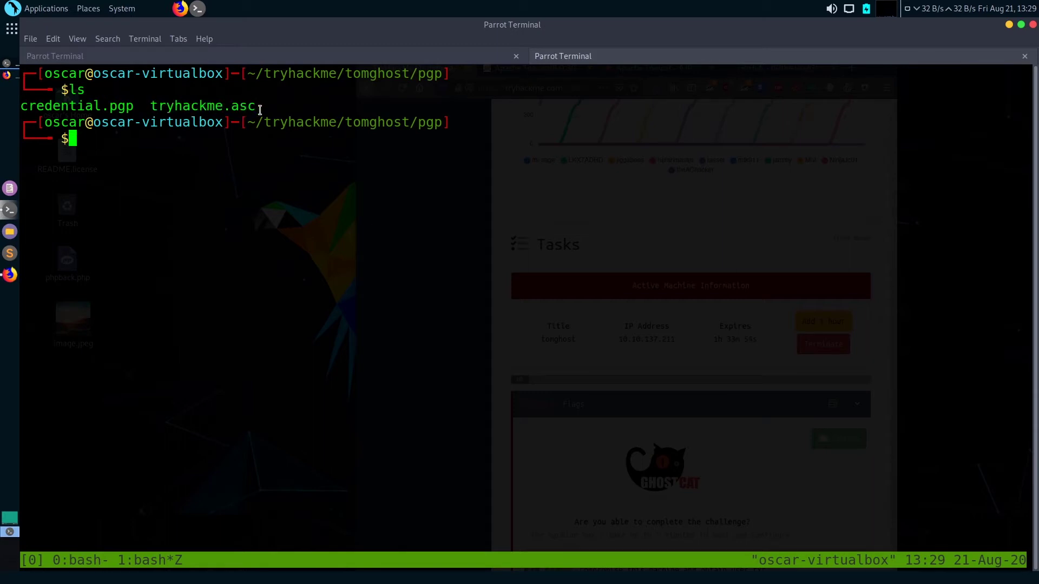
pyautogui.moveTo(258, 105); pyautogui.dragTo(205, 101)
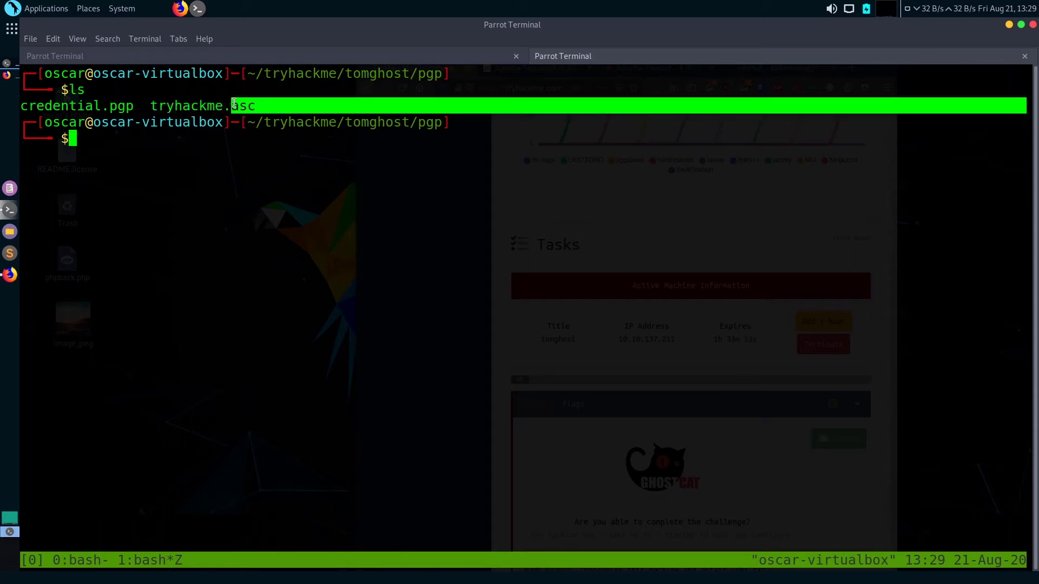
pyautogui.click(173, 100)
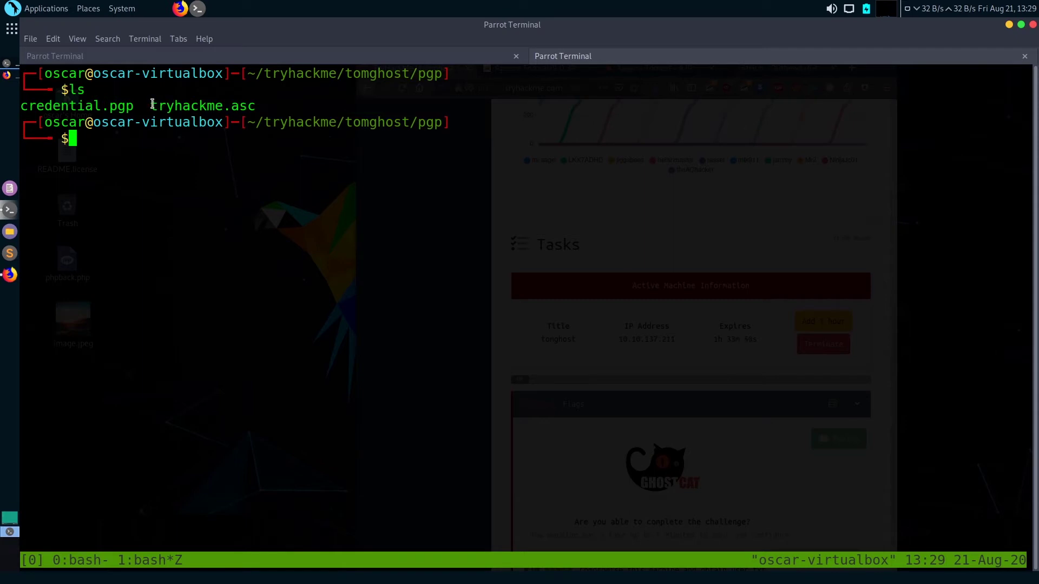
pyautogui.moveTo(150, 105); pyautogui.dragTo(206, 108)
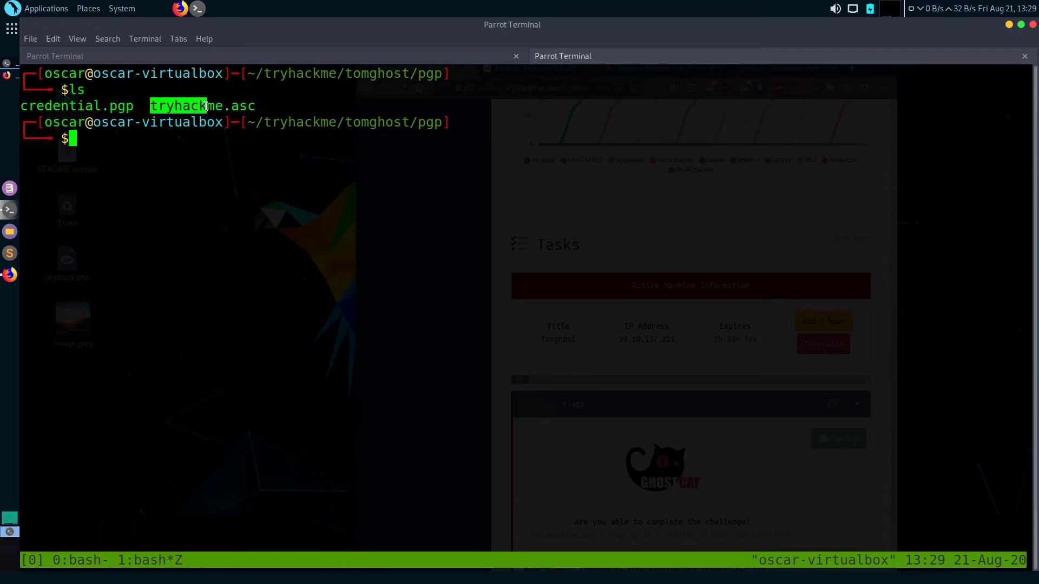
pyautogui.click(133, 136)
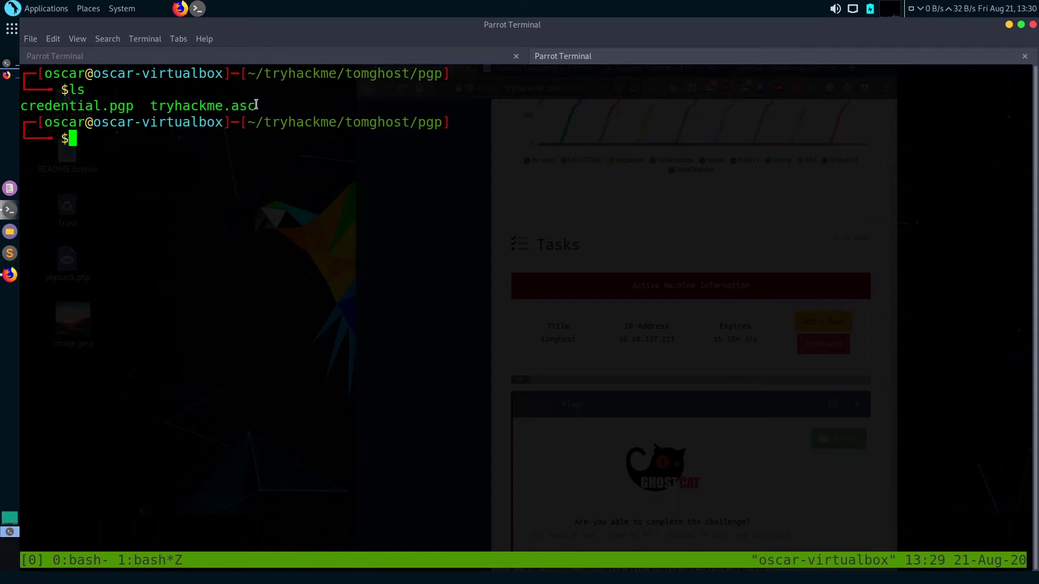
pyautogui.moveTo(254, 106); pyautogui.dragTo(152, 106)
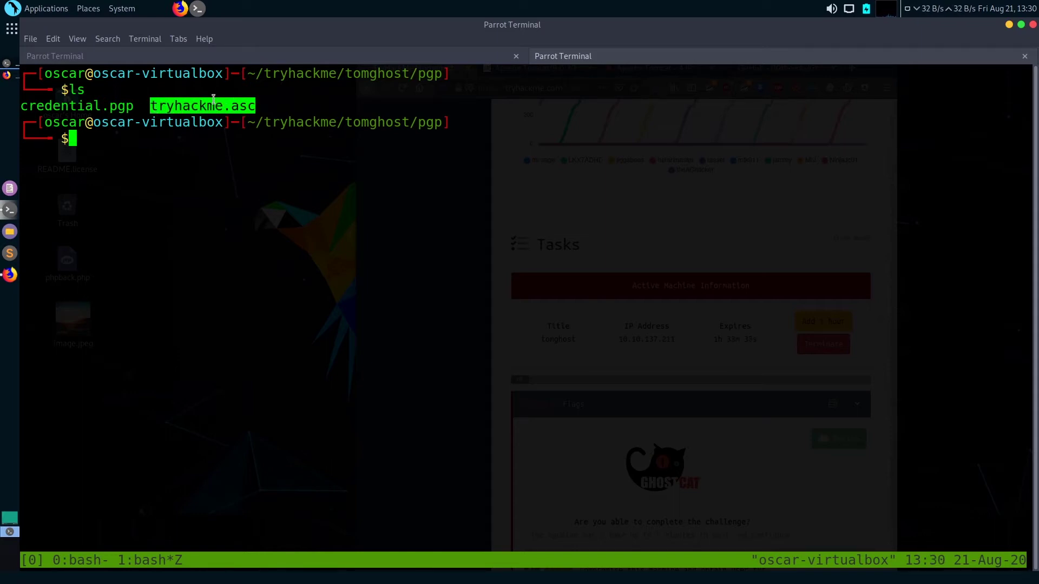
pyautogui.click(213, 99)
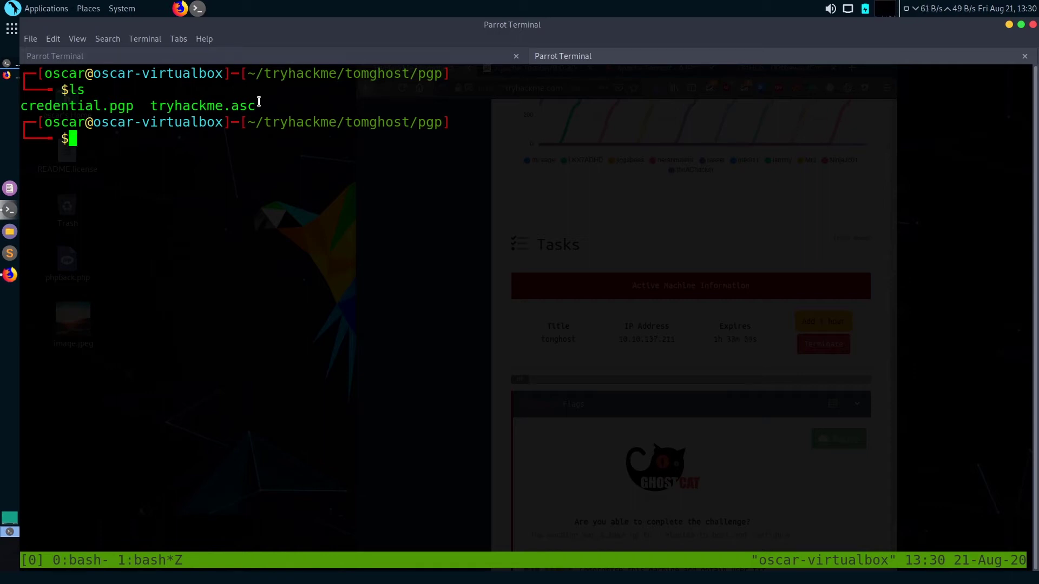
pyautogui.write('gp')
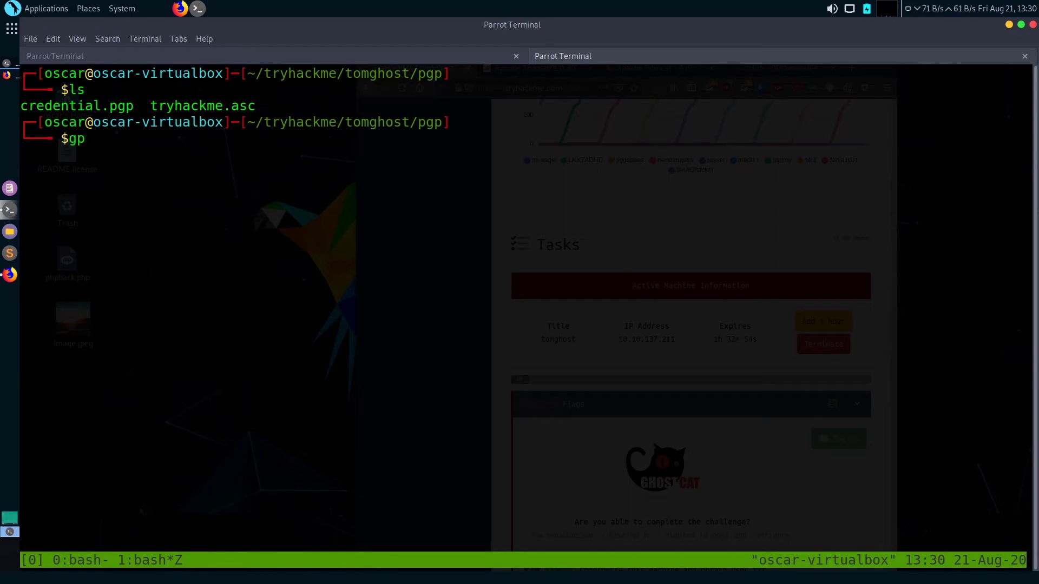
pyautogui.write('g2john')
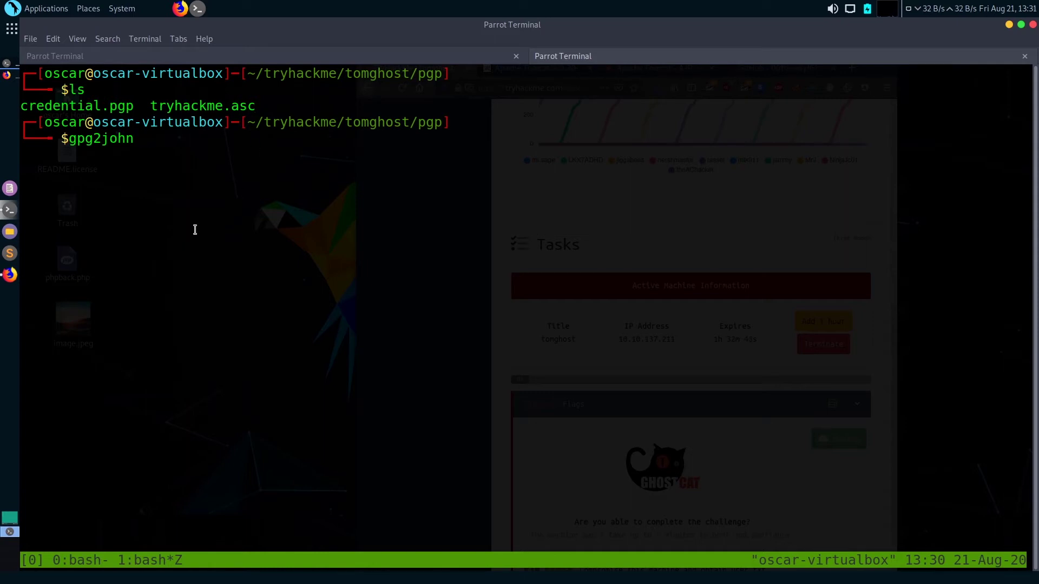
pyautogui.write('tr')
# Step: Run gpg2john on tryhackme.asc, redirecting its output into a file named hash
pyautogui.press('Tab')
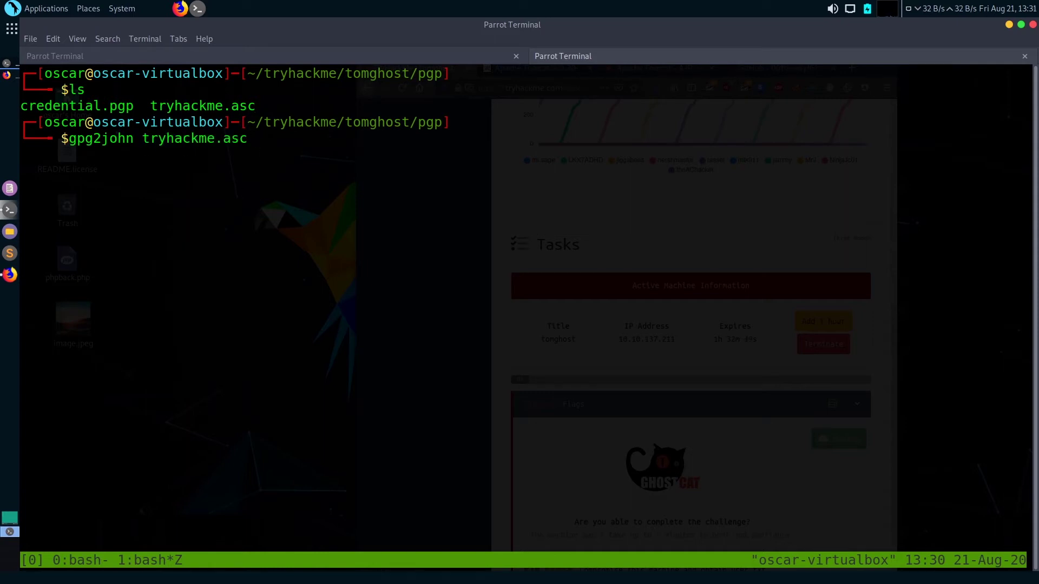
pyautogui.write('> ')
pyautogui.write('hash')
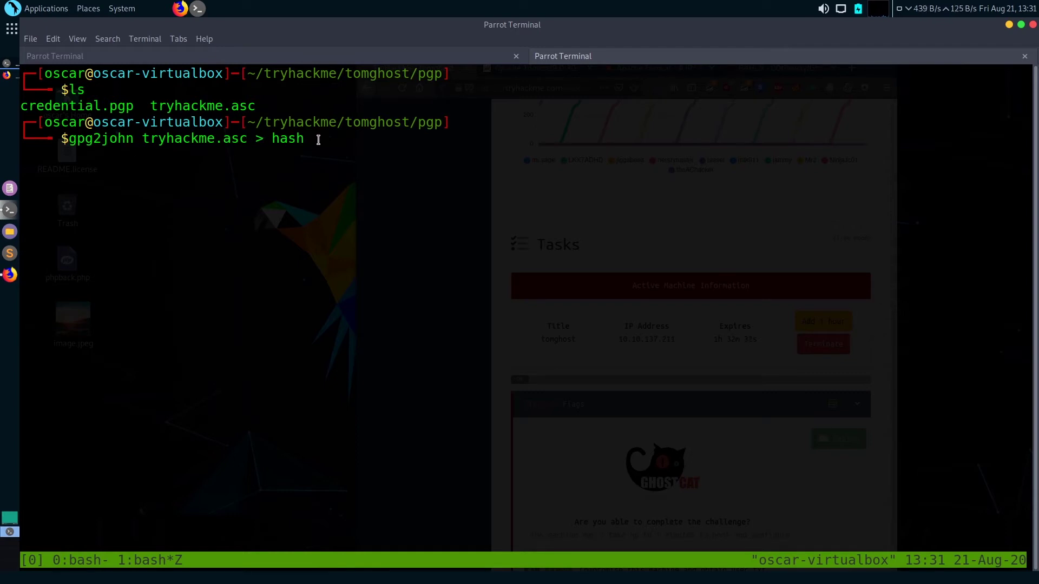
pyautogui.moveTo(318, 139); pyautogui.dragTo(283, 139)
pyautogui.click(334, 139)
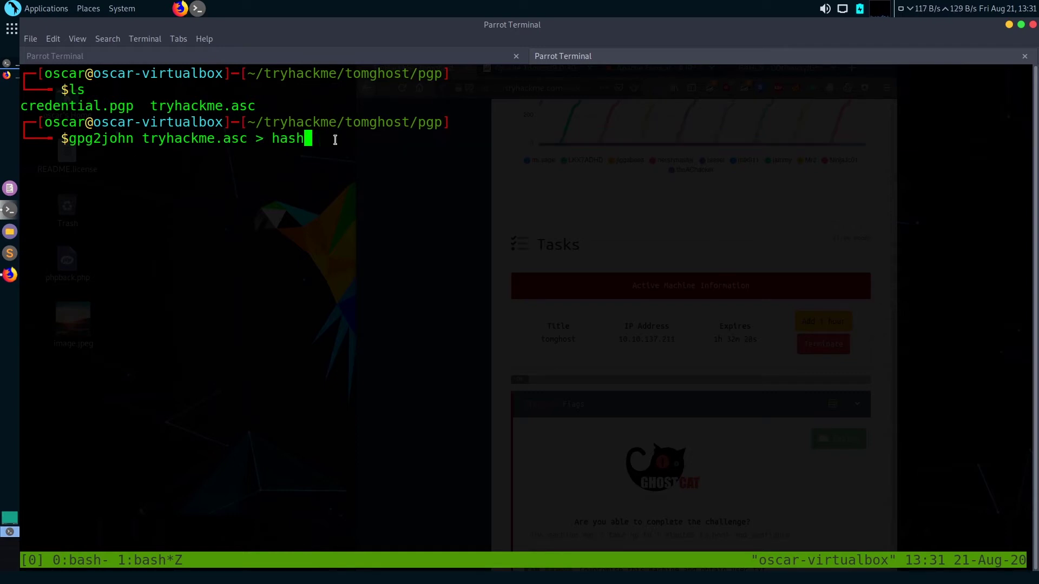
pyautogui.press('Return')
pyautogui.write('cat ')
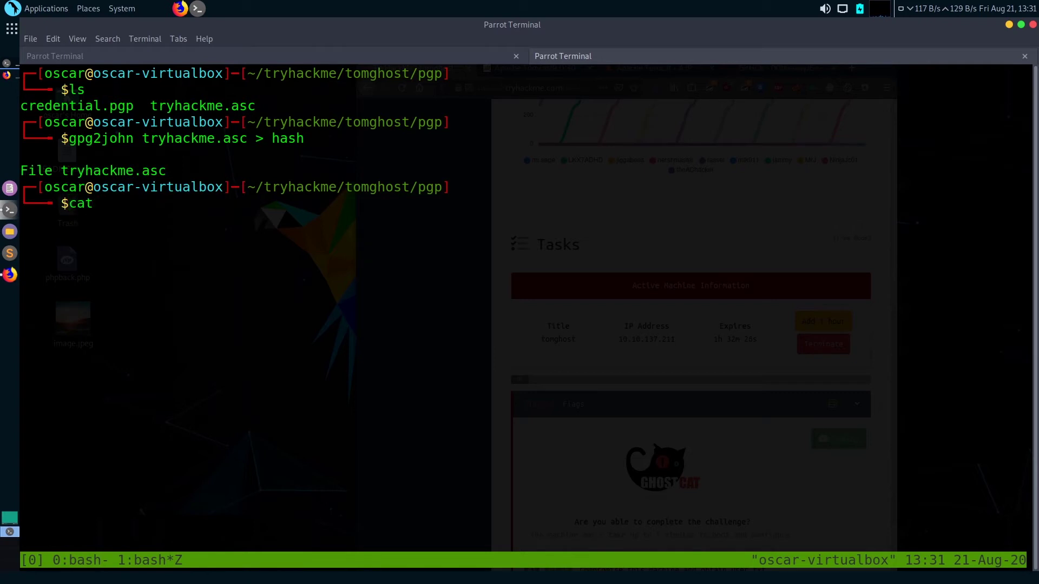
pyautogui.write('hash')
# Step: Print the hash file with cat and inspect the extracted gpg hash for tryhackme.asc
pyautogui.press('Return')
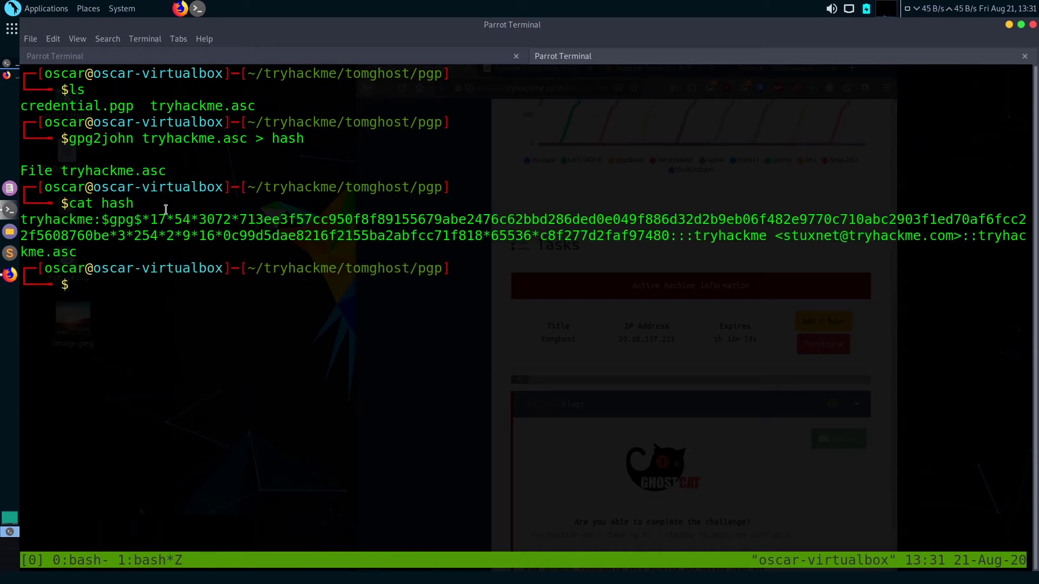
pyautogui.moveTo(102, 219); pyautogui.dragTo(116, 252)
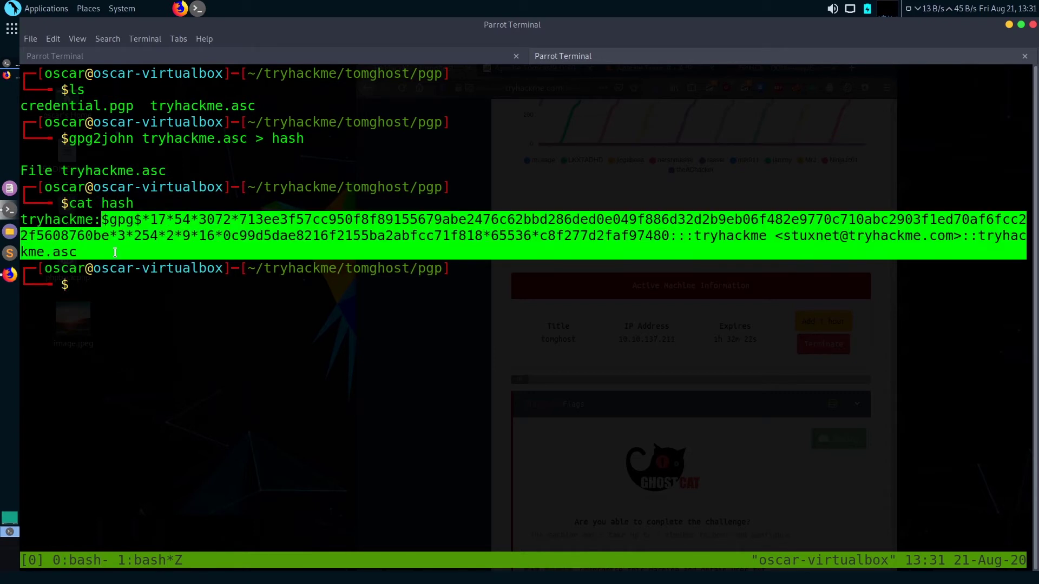
pyautogui.click(115, 252)
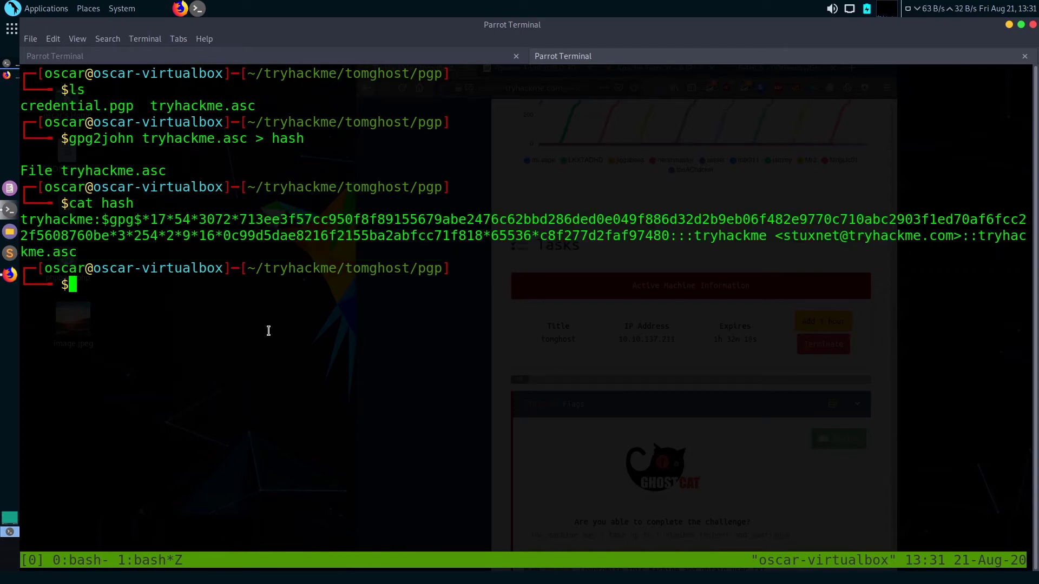
pyautogui.write('clea')
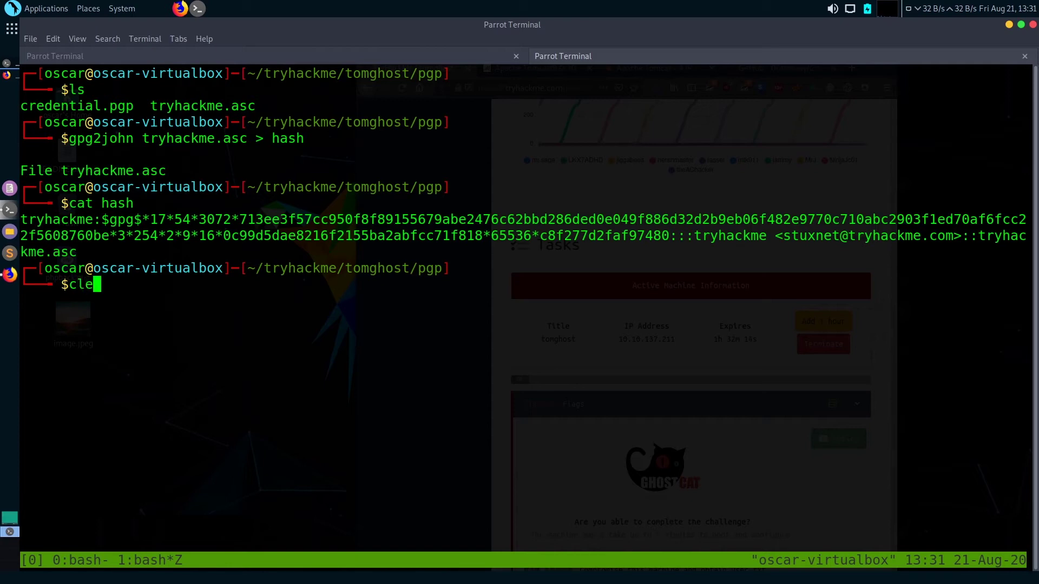
pyautogui.press('BackSpace')
pyautogui.press('BackSpace')
pyautogui.press('BackSpace')
pyautogui.press('BackSpace')
pyautogui.write('clear')
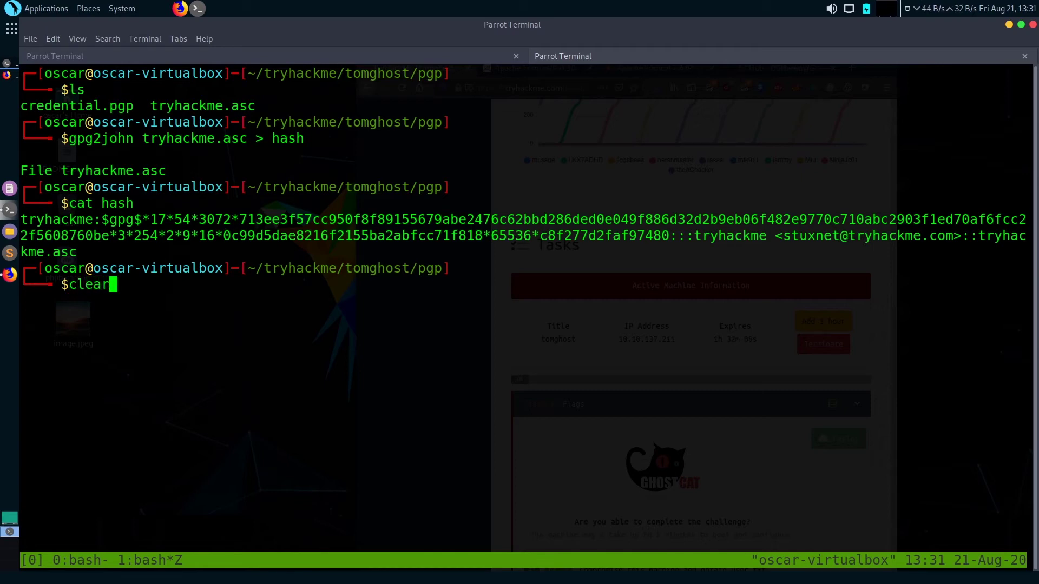
pyautogui.press('Return')
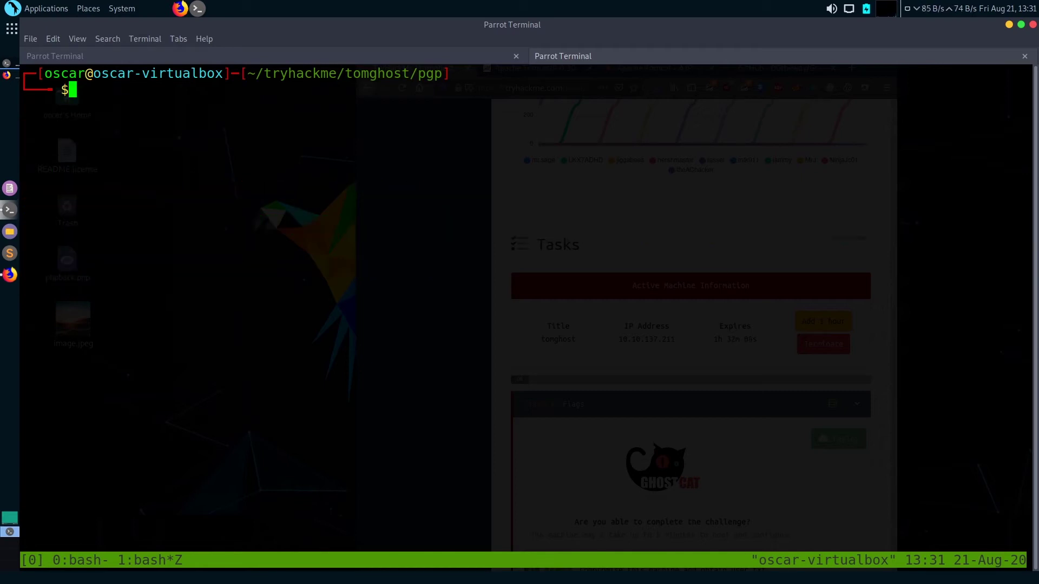
pyautogui.write('john ')
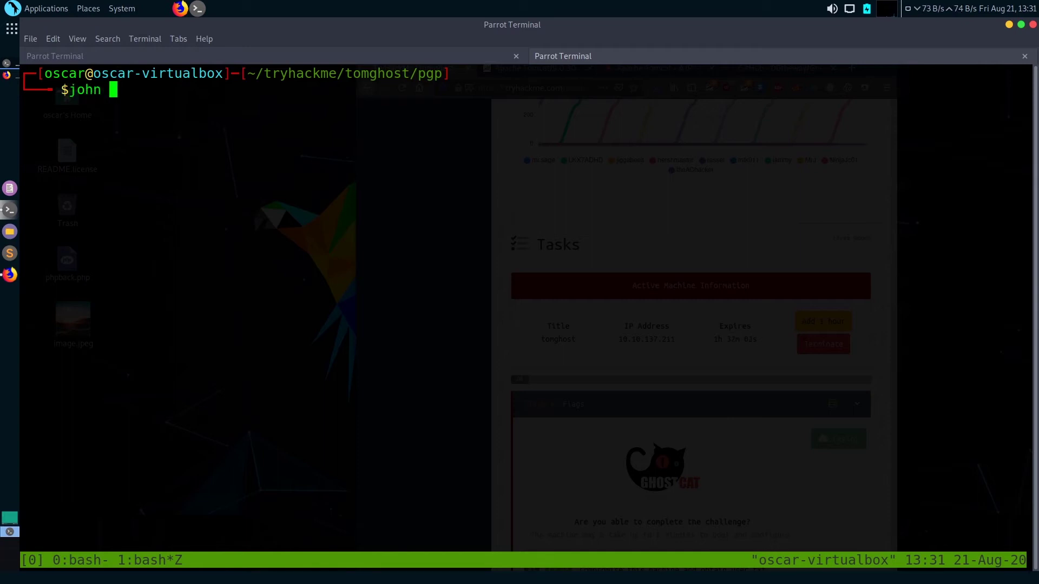
pyautogui.write('hash --wordlist')
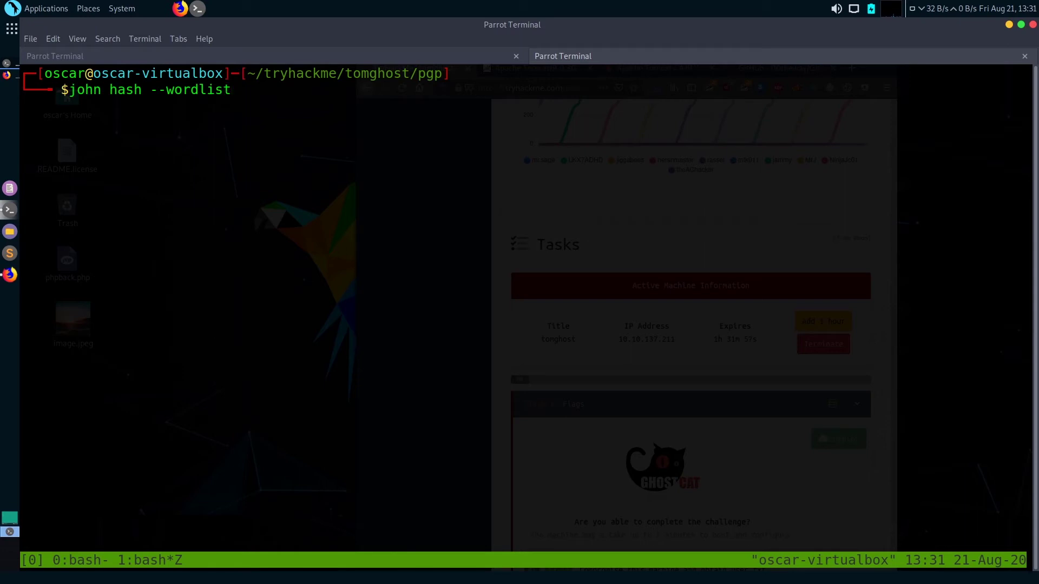
pyautogui.write('=/usr/share/wordlist/')
pyautogui.write('/rockyou.txt')
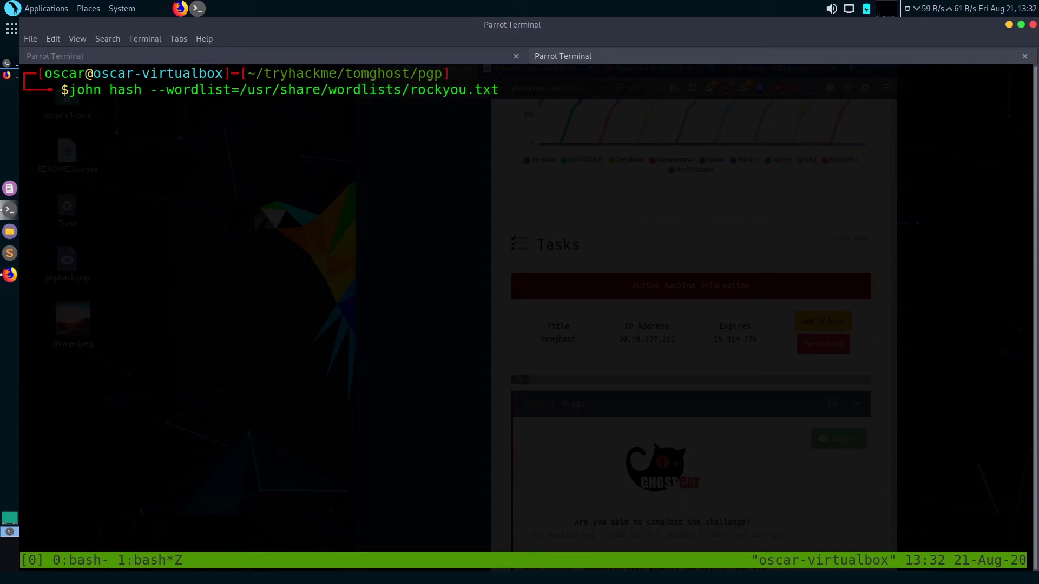
pyautogui.press('Return')
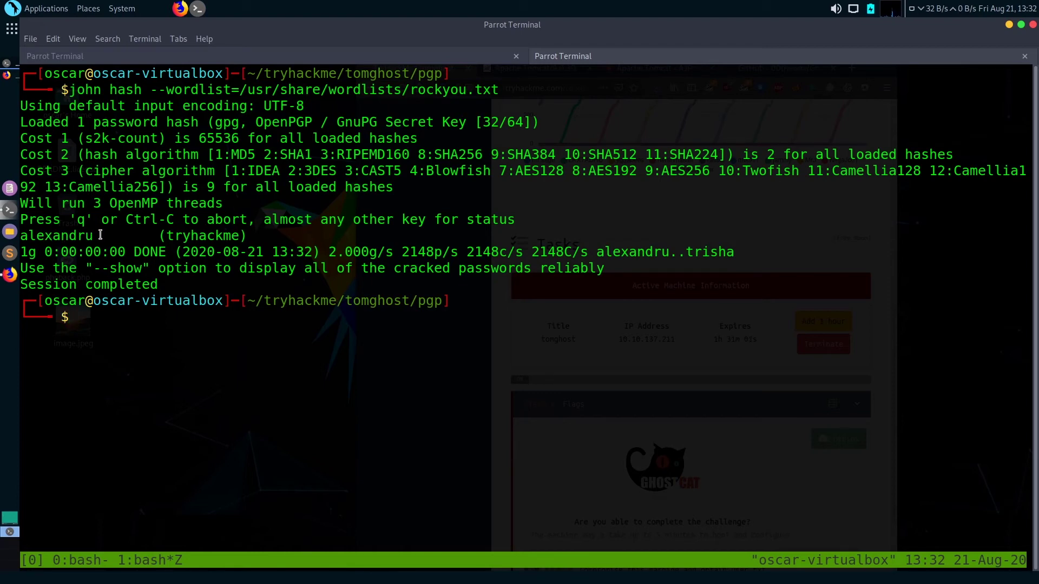
pyautogui.moveTo(97, 236); pyautogui.dragTo(23, 236)
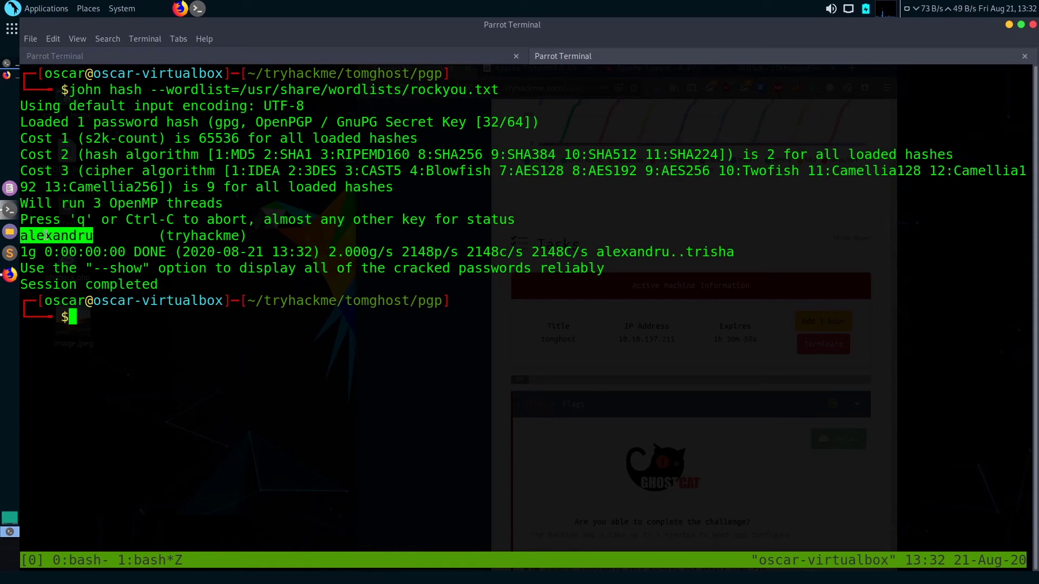
pyautogui.click(48, 236)
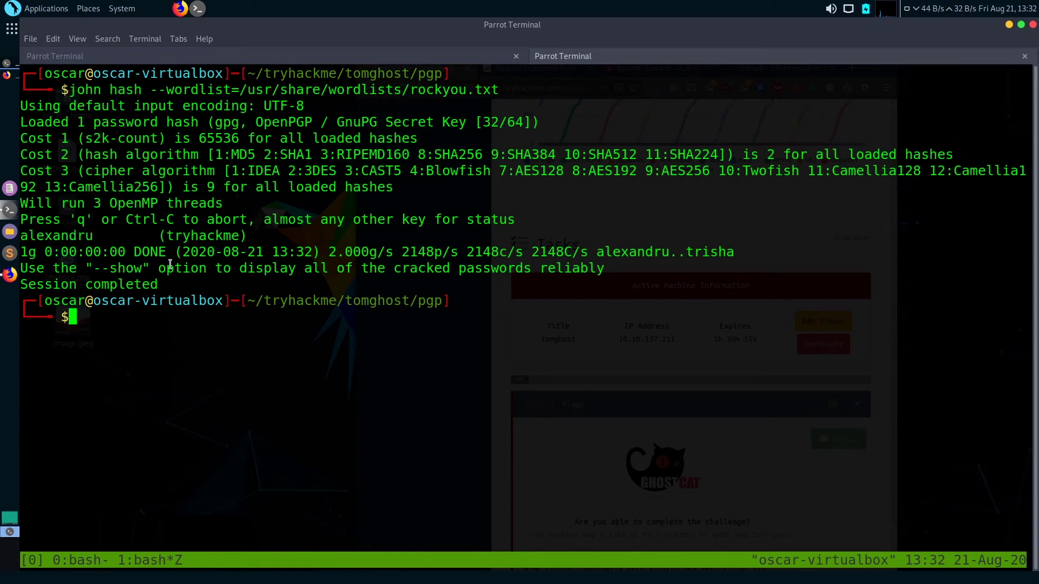
pyautogui.write('ls')
# Step: List the folder's files, then import tryhackme.asc with gpg --import and confirm the secret key imported
pyautogui.press('Return')
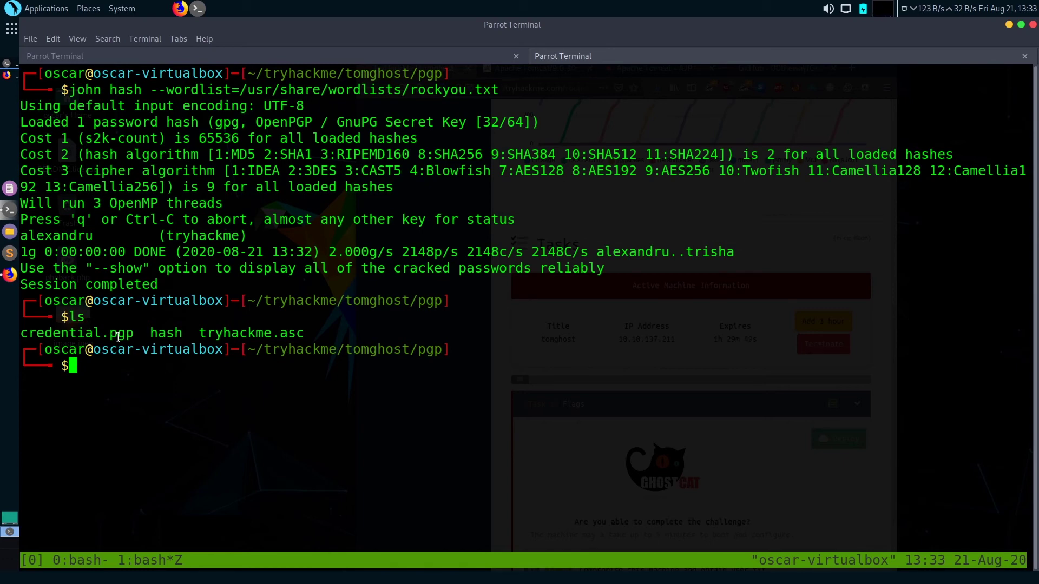
pyautogui.write('gpg ')
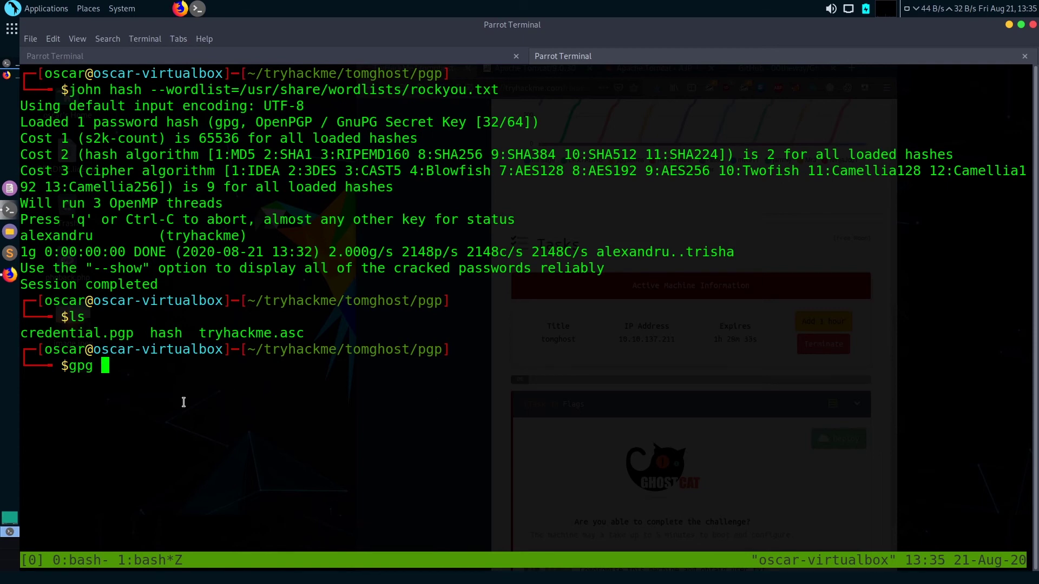
pyautogui.write('--')
pyautogui.write('import try')
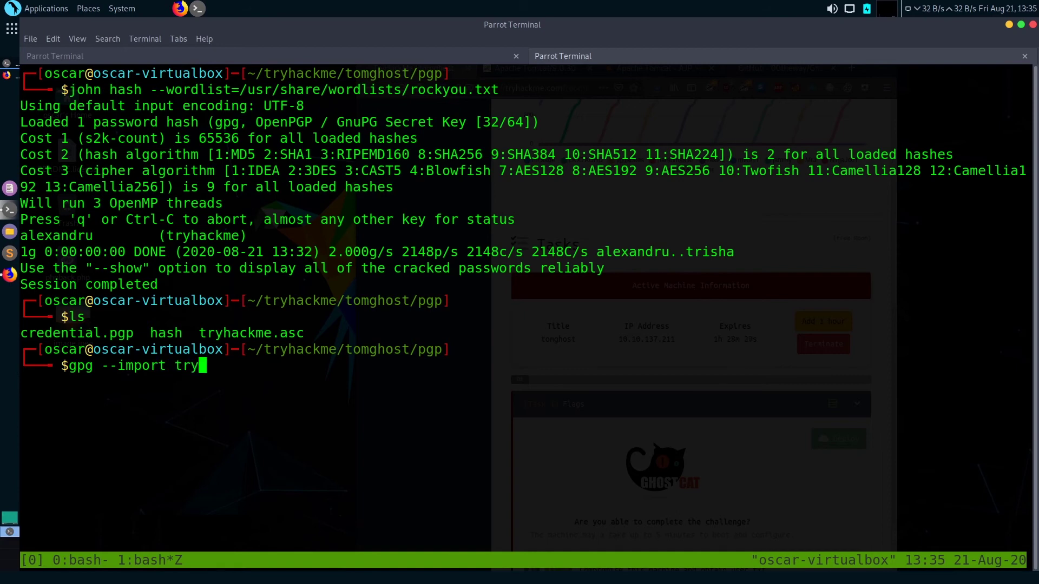
pyautogui.write('ha')
pyautogui.press('Tab')
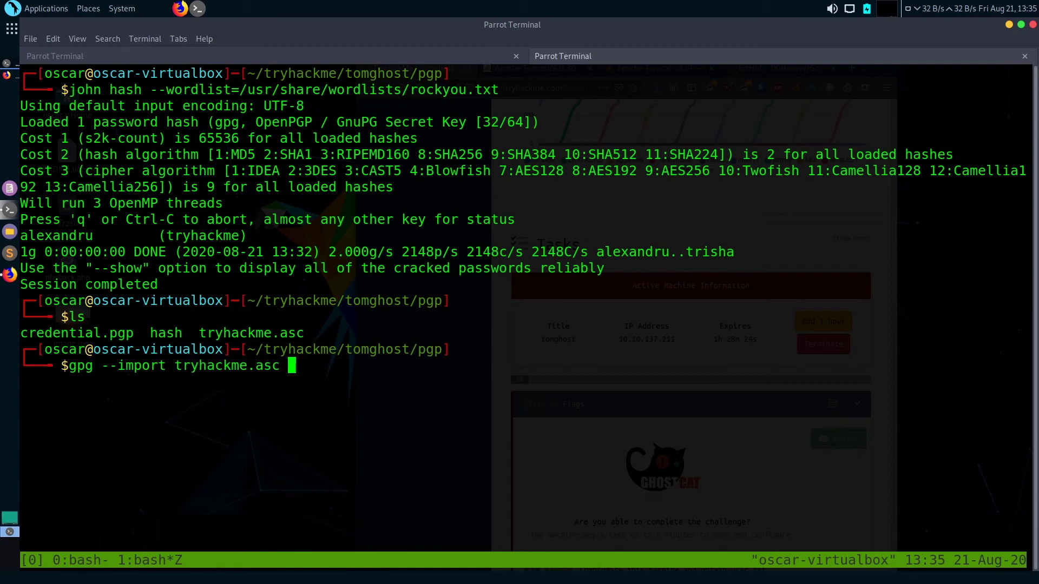
pyautogui.press('Return')
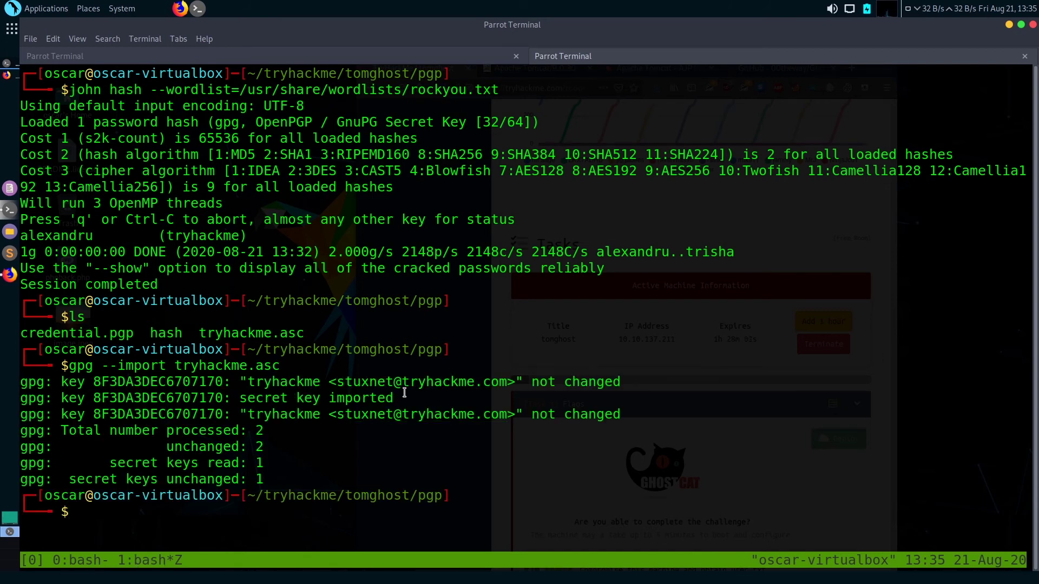
pyautogui.moveTo(403, 395); pyautogui.dragTo(240, 400)
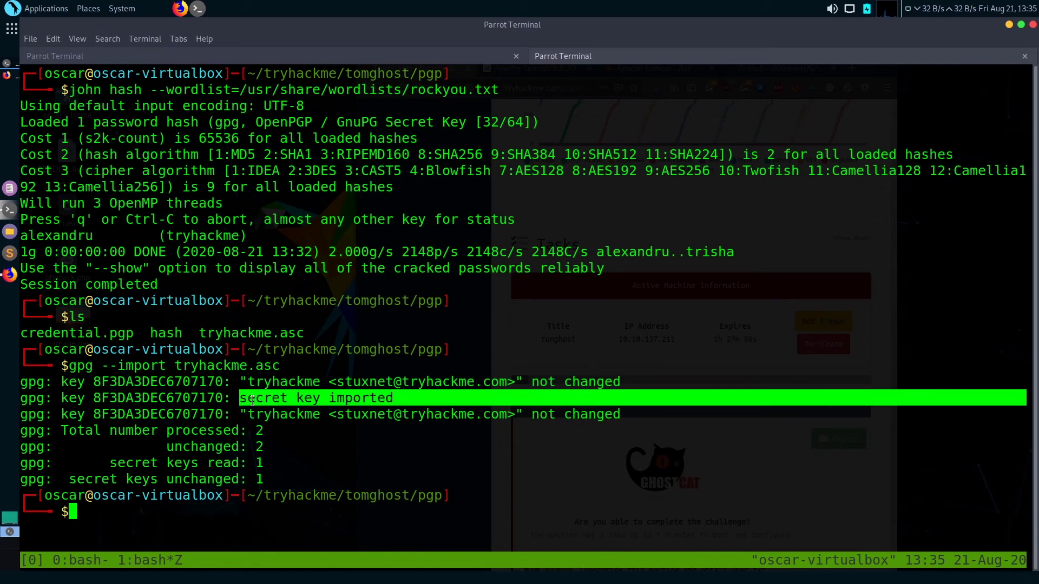
pyautogui.click(347, 400)
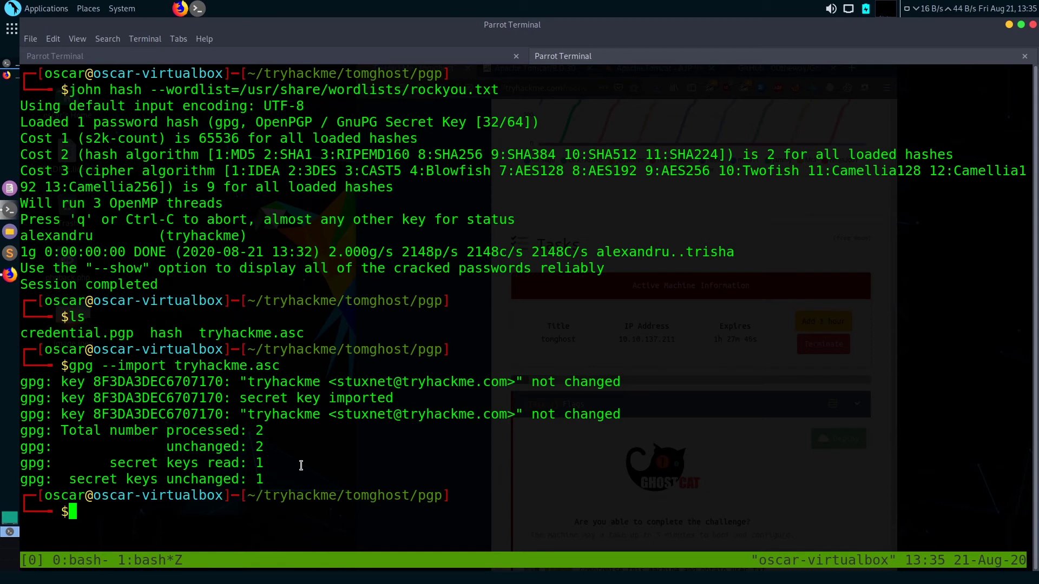
pyautogui.write('gpg --dr')
pyautogui.press('BackSpace')
pyautogui.write('ecrypt')
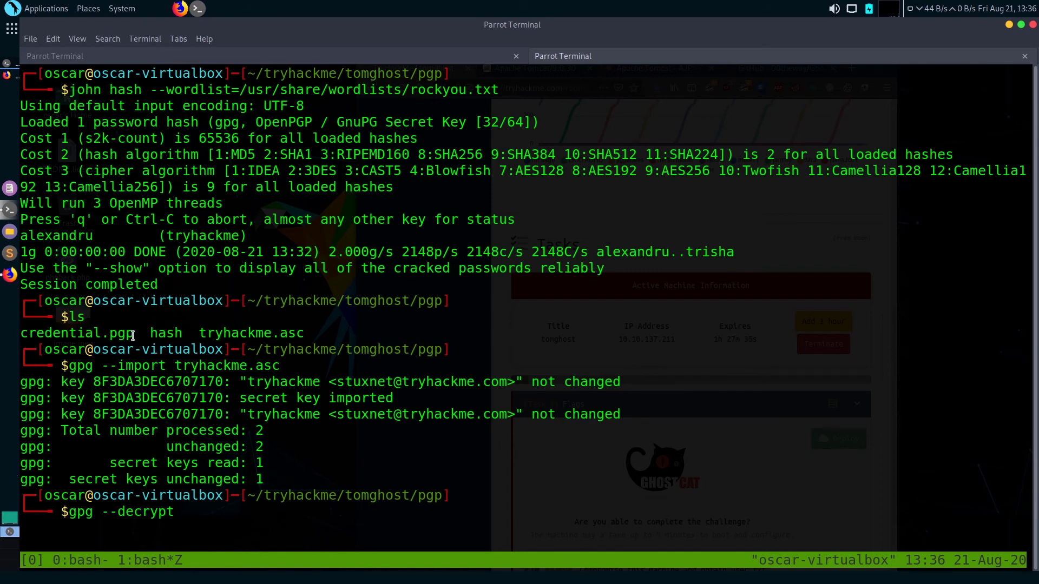
pyautogui.moveTo(135, 333); pyautogui.dragTo(23, 333)
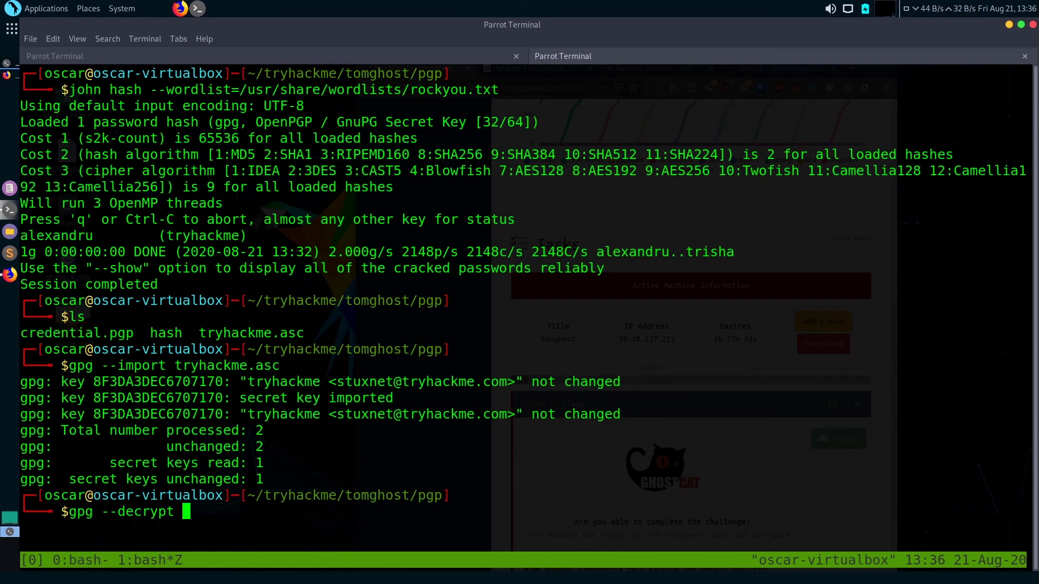
pyautogui.press('Tab')
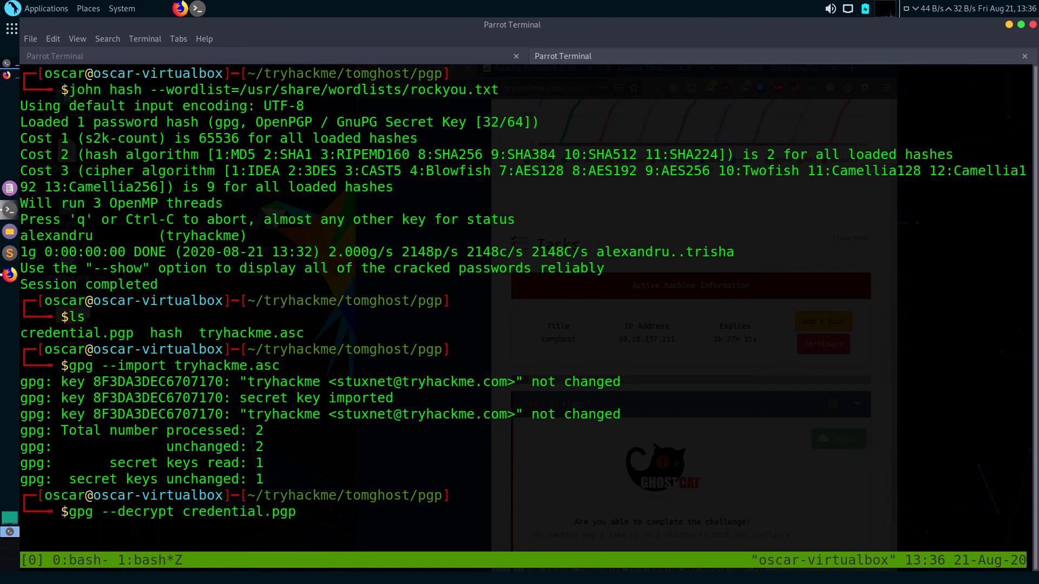
pyautogui.press('Return')
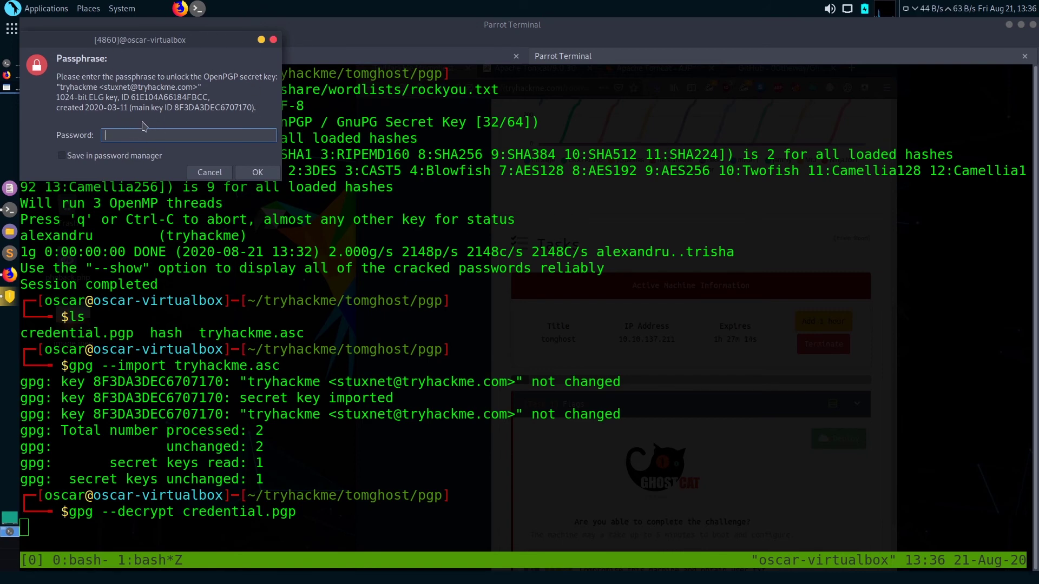
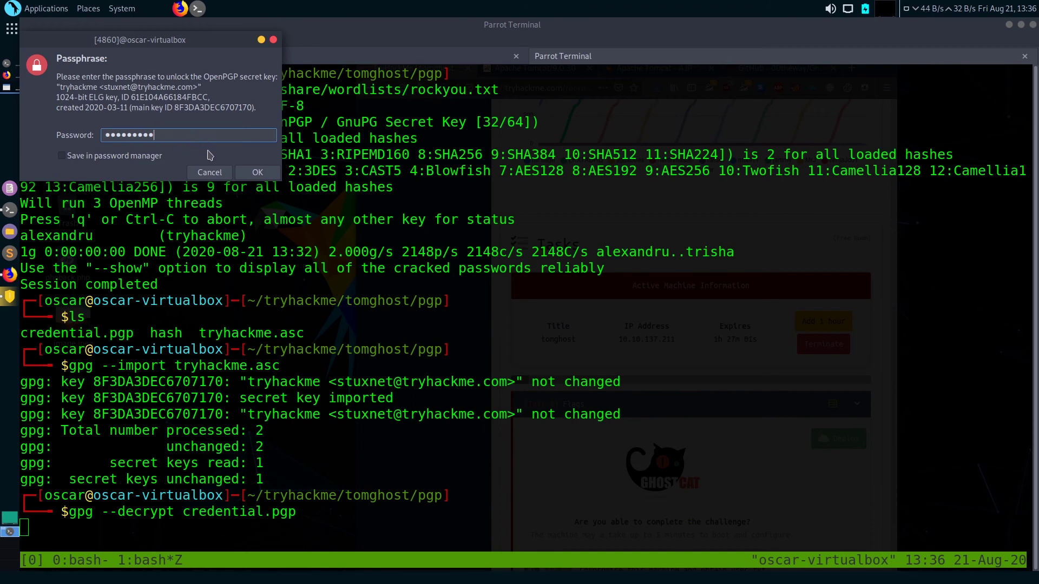
pyautogui.click(257, 172)
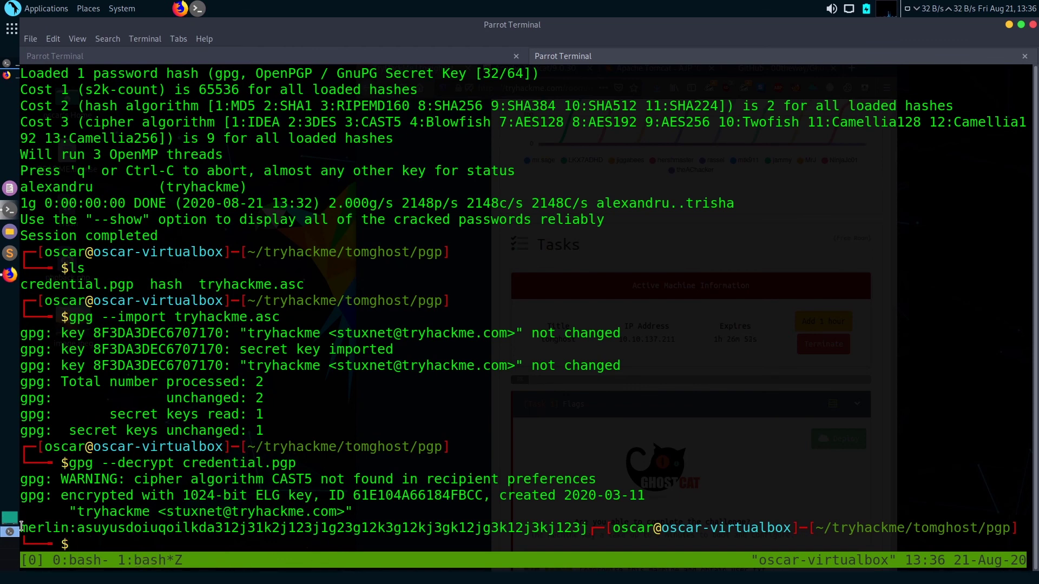
pyautogui.moveTo(21, 528); pyautogui.dragTo(585, 529)
pyautogui.click(351, 491)
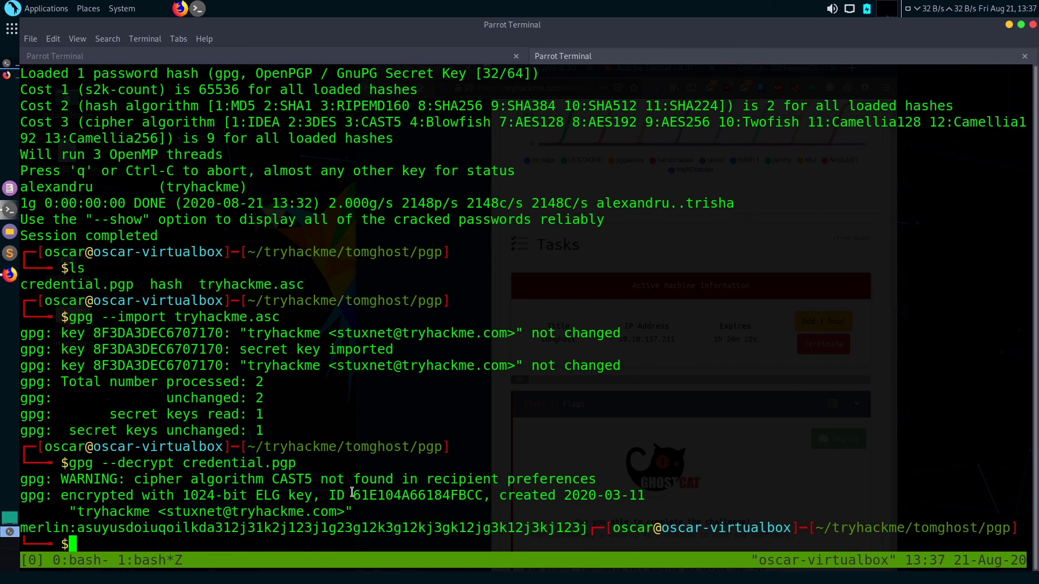